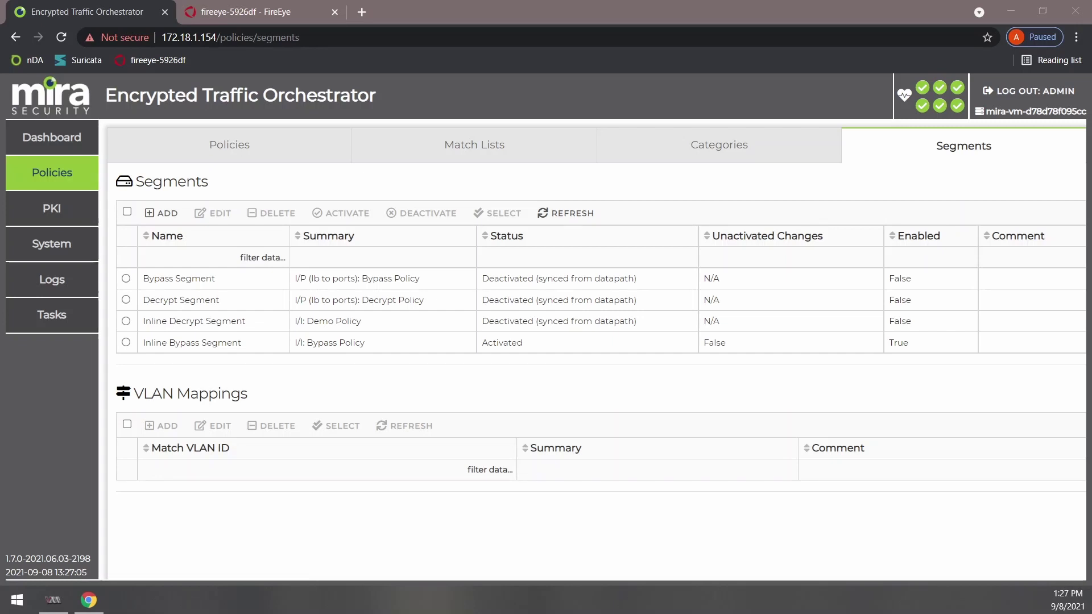
# Select the Inline Bypass Segment to display its VLAN mappings list, currently empty
pyautogui.click(126, 343)
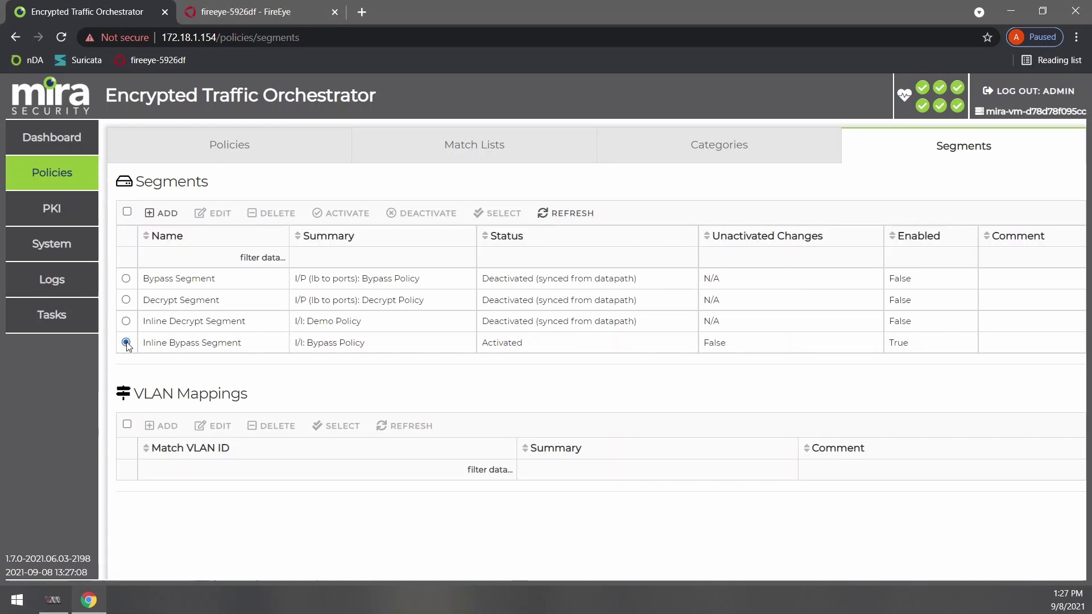
pyautogui.click(140, 345)
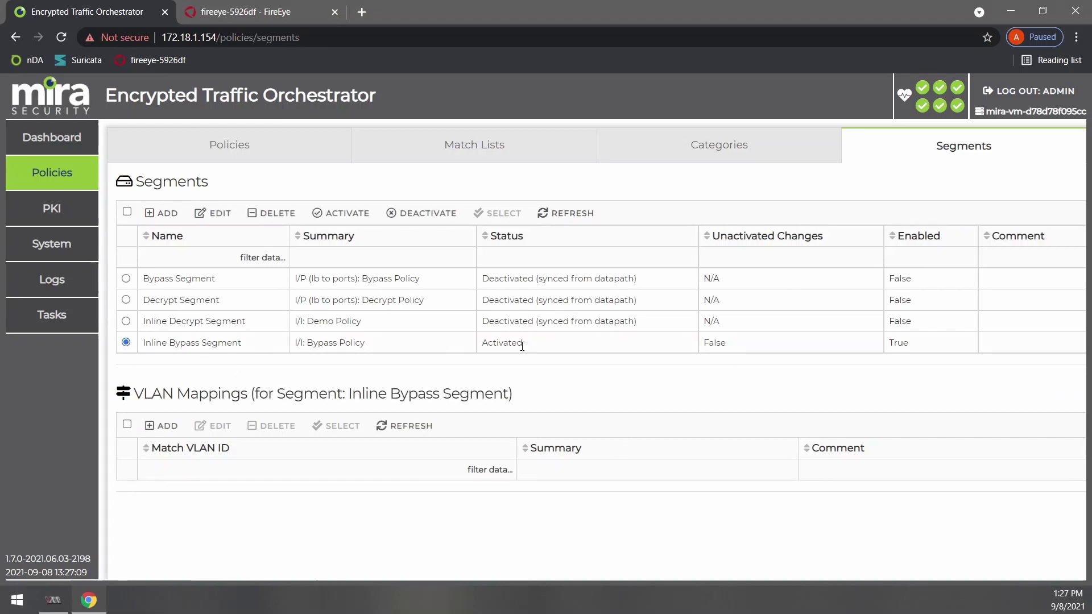
# Reload FireEye's Threat Attacks widget twice, confirming it still reads 12, then return to ETO
pyautogui.click(246, 4)
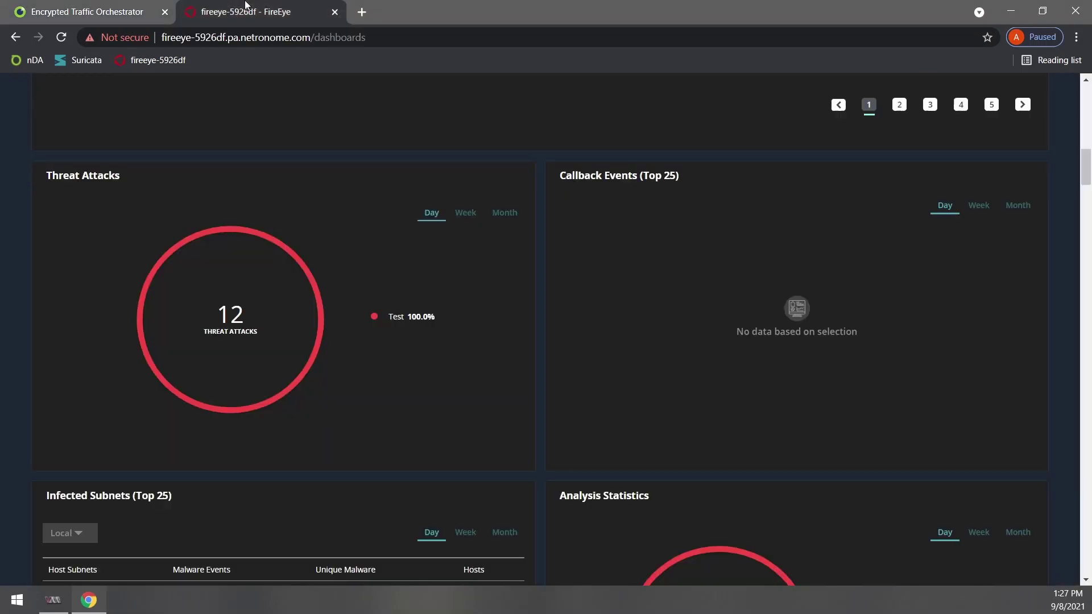
pyautogui.moveTo(411, 174)
pyautogui.click(472, 177)
pyautogui.click(472, 177)
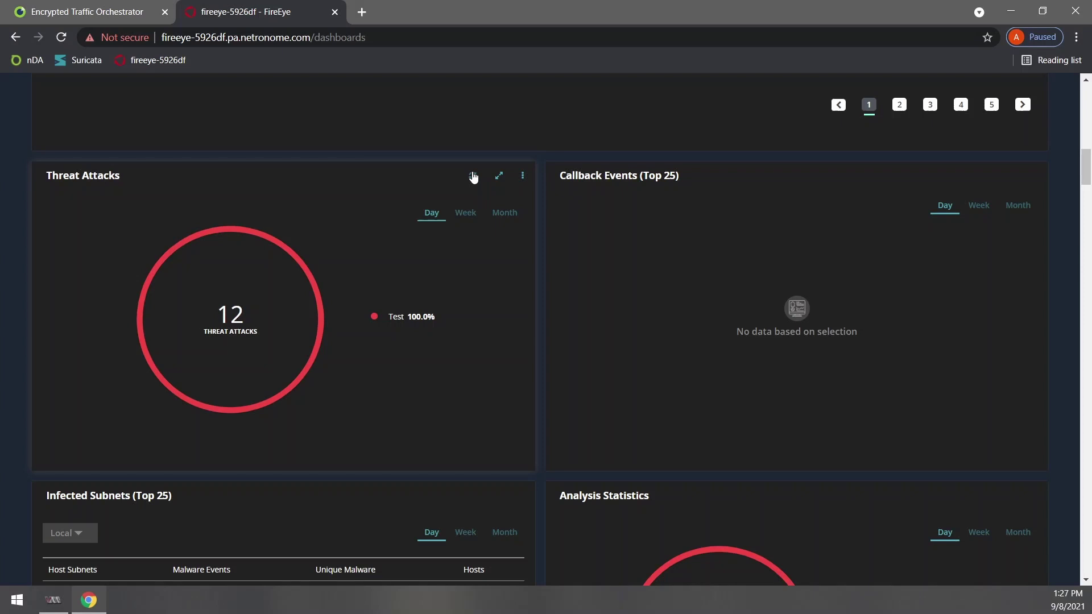
pyautogui.click(122, 7)
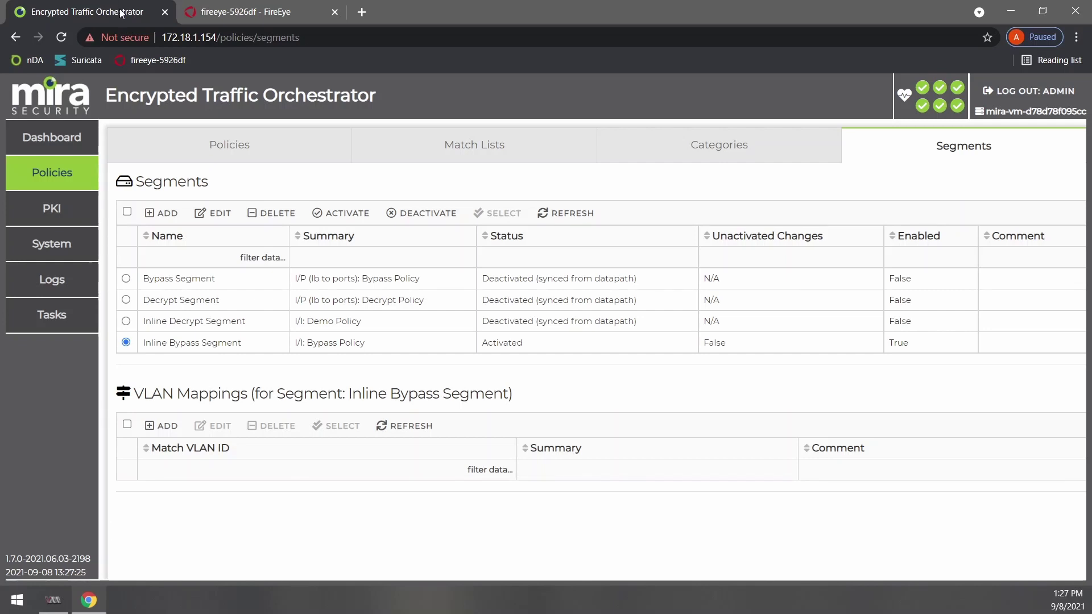
# In the Ubuntu VM, launch Firefox, search 'eicar' and save the 68-byte eicar.com test file
pyautogui.click(53, 600)
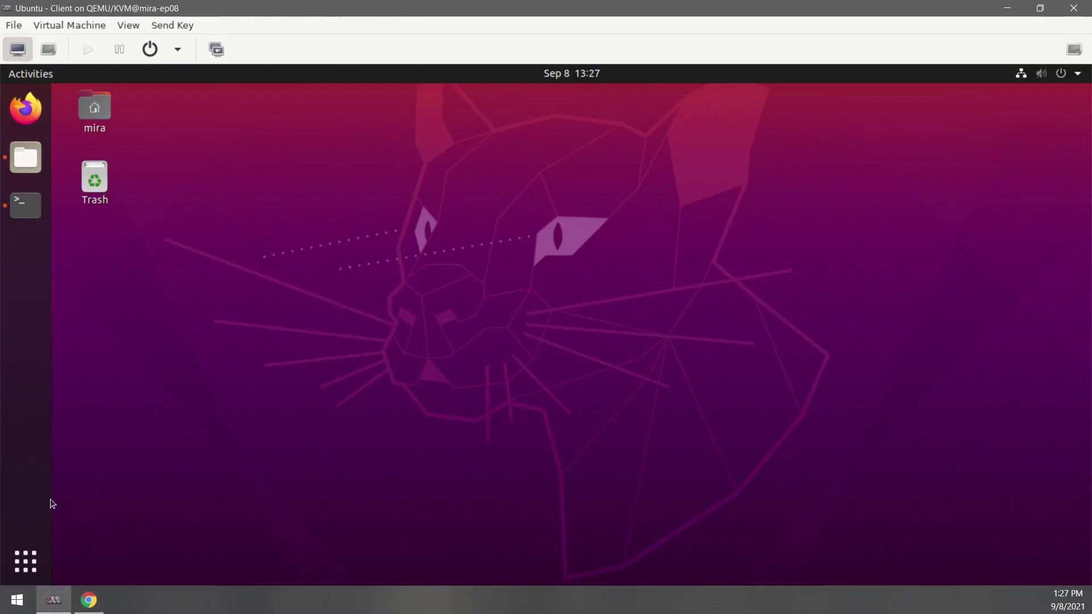
pyautogui.click(26, 108)
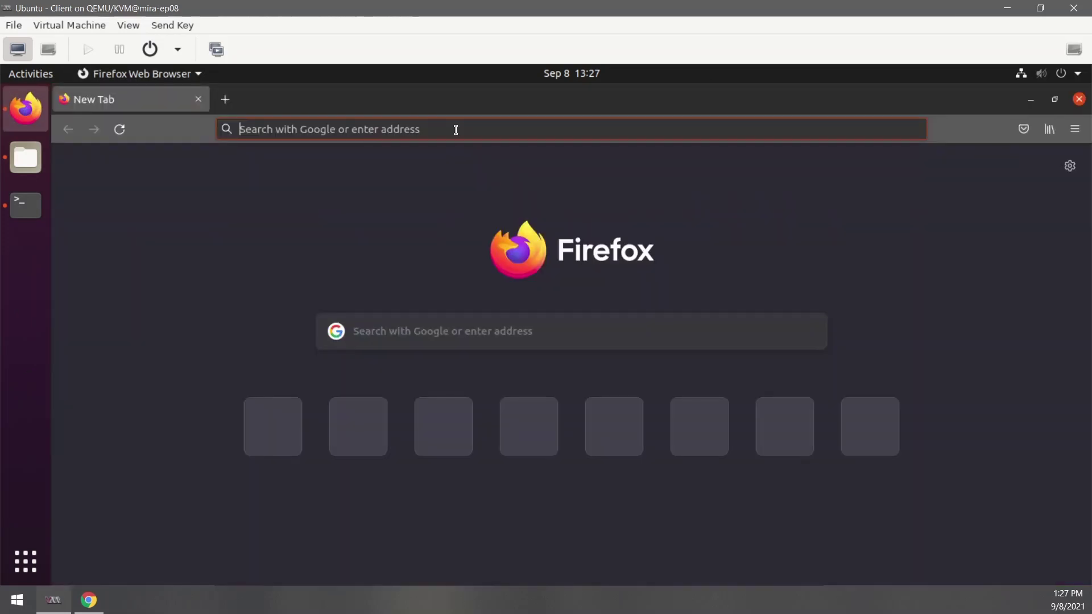
pyautogui.write('eicar')
pyautogui.press('Return')
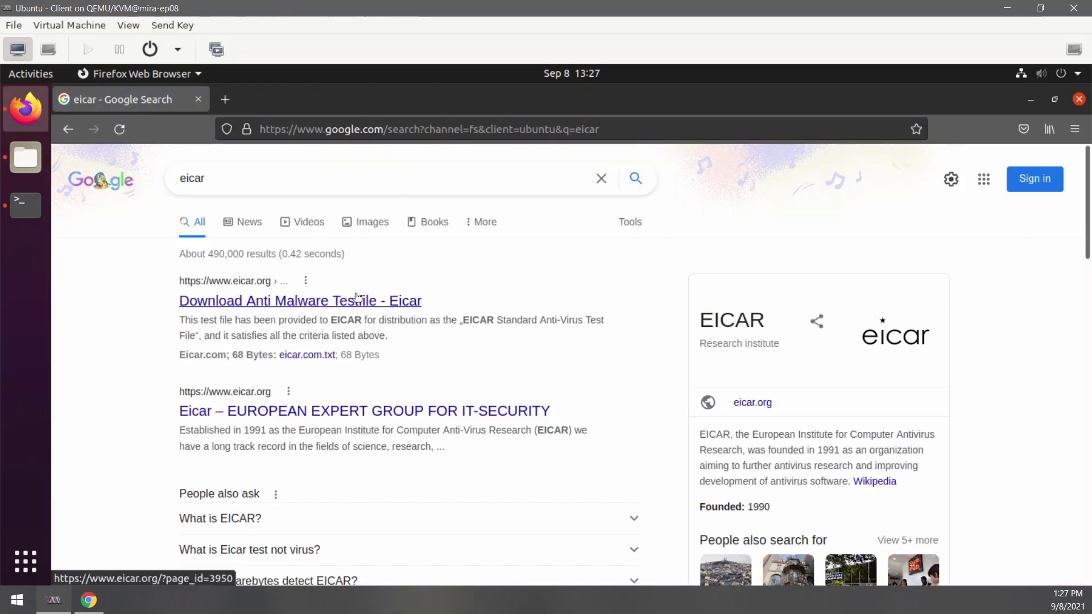
pyautogui.click(357, 296)
pyautogui.scroll(-4, 674, 314)
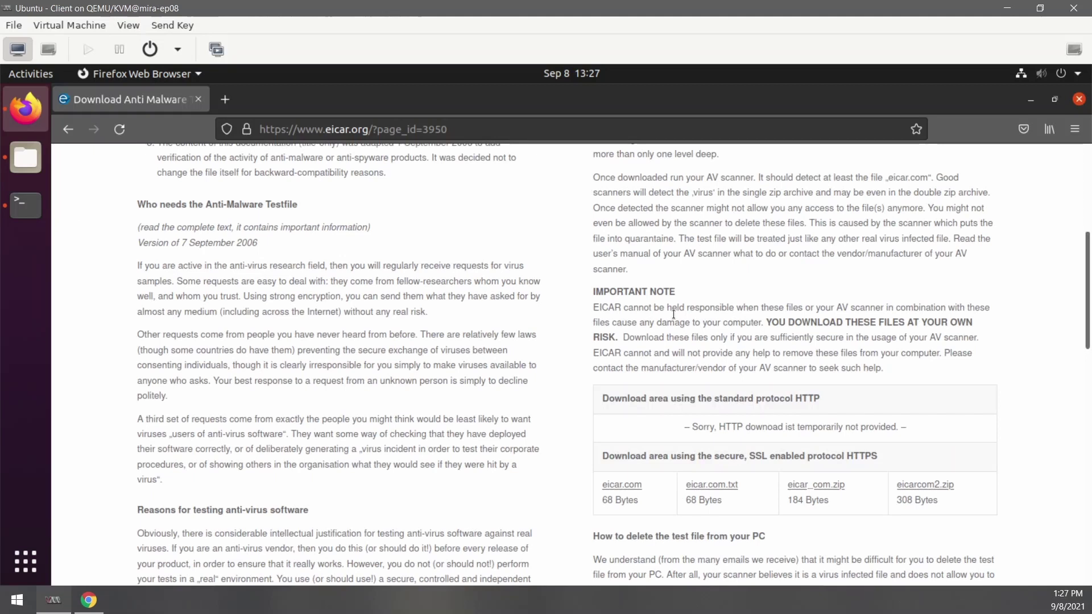
pyautogui.scroll(-1, 673, 314)
pyautogui.click(621, 446)
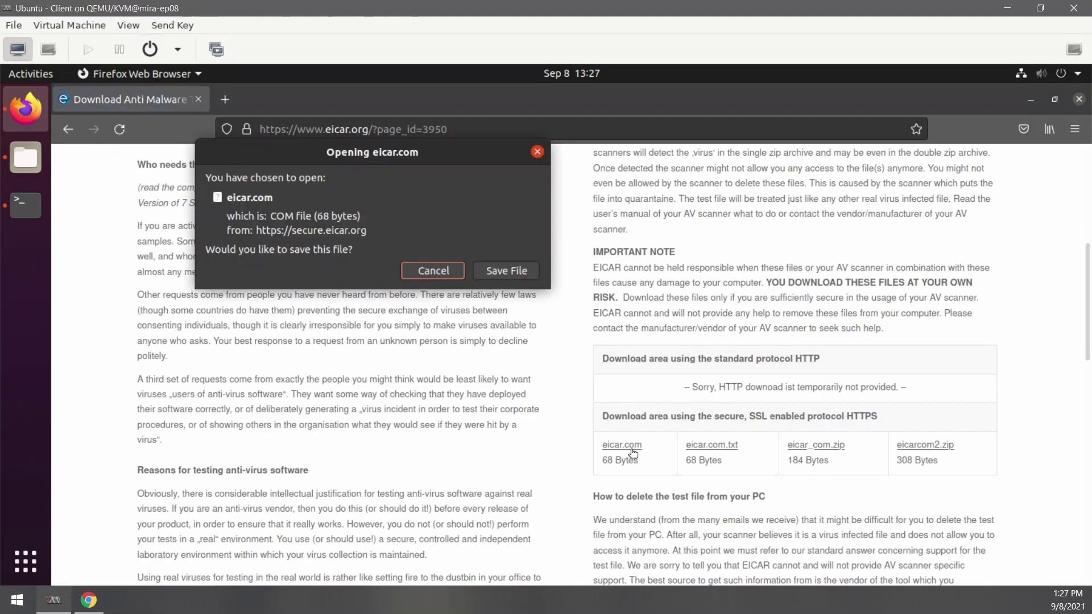
pyautogui.click(506, 271)
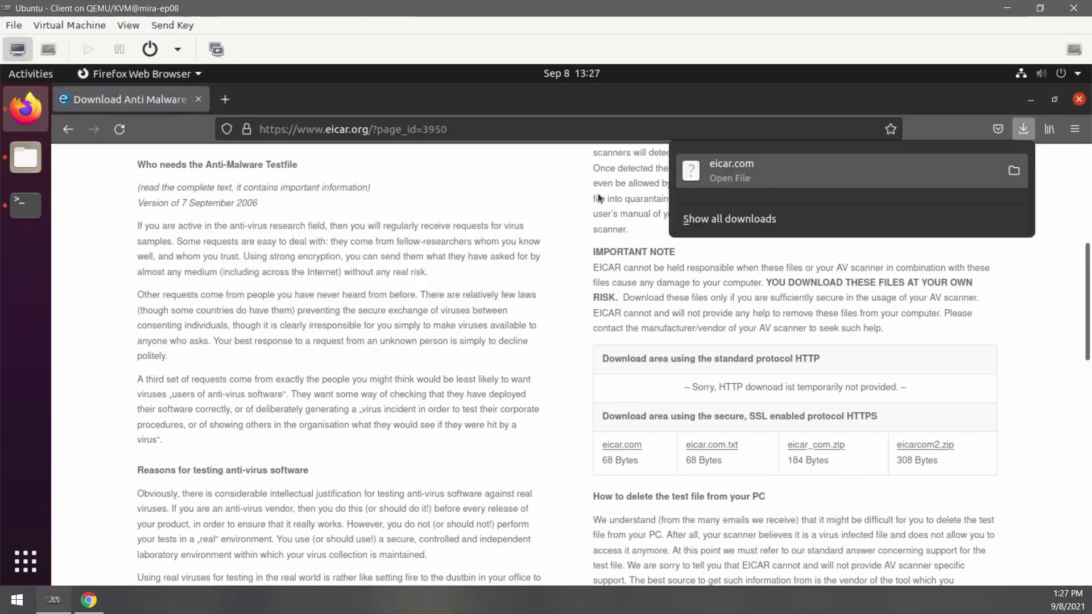
# Inspect eicar.org's connection security details from the padlock
pyautogui.click(246, 129)
pyautogui.click(246, 129)
pyautogui.click(318, 182)
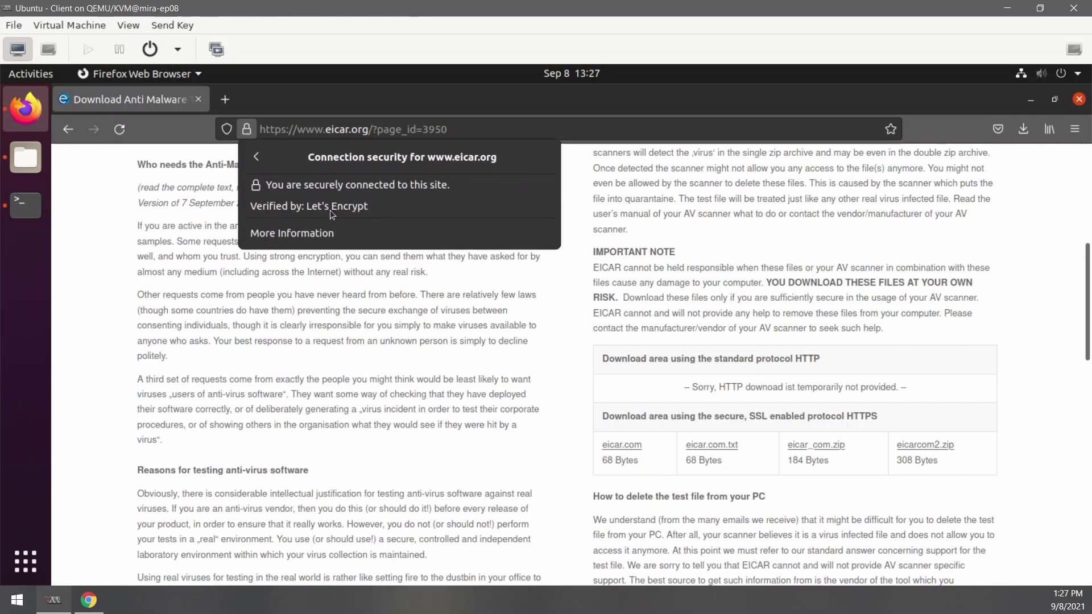
pyautogui.click(396, 297)
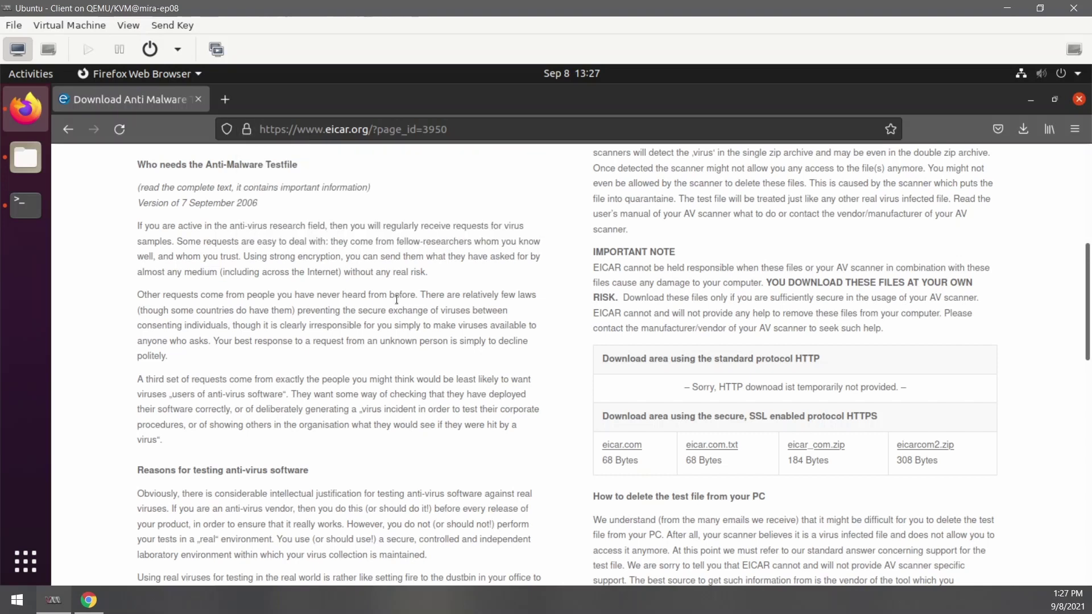
# View ETO's Session Logs showing the eicar.org sessions as bypass, then return to FireEye
pyautogui.click(101, 601)
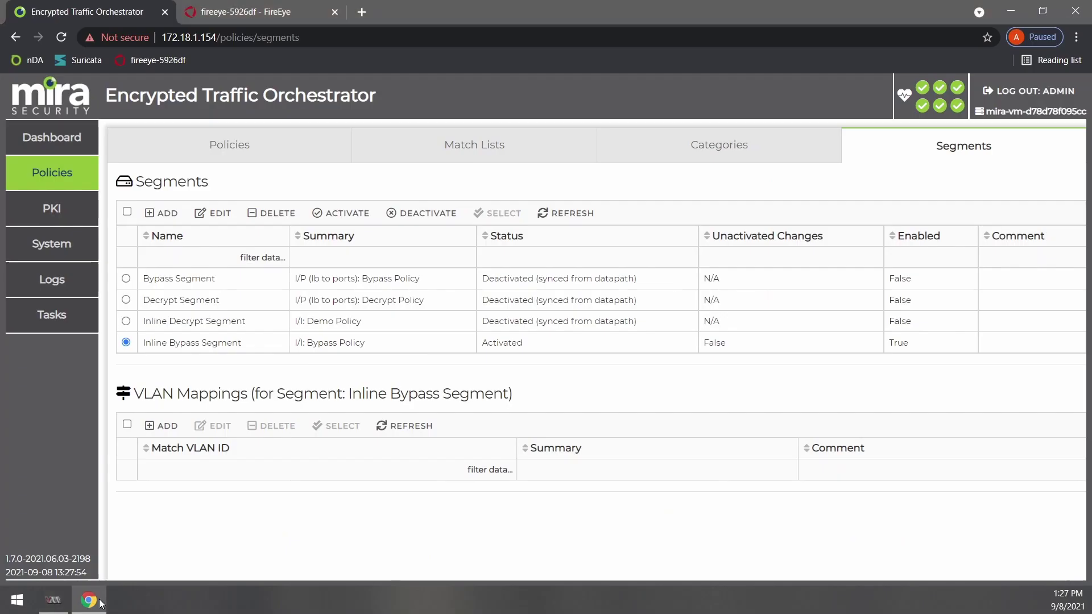
pyautogui.click(74, 290)
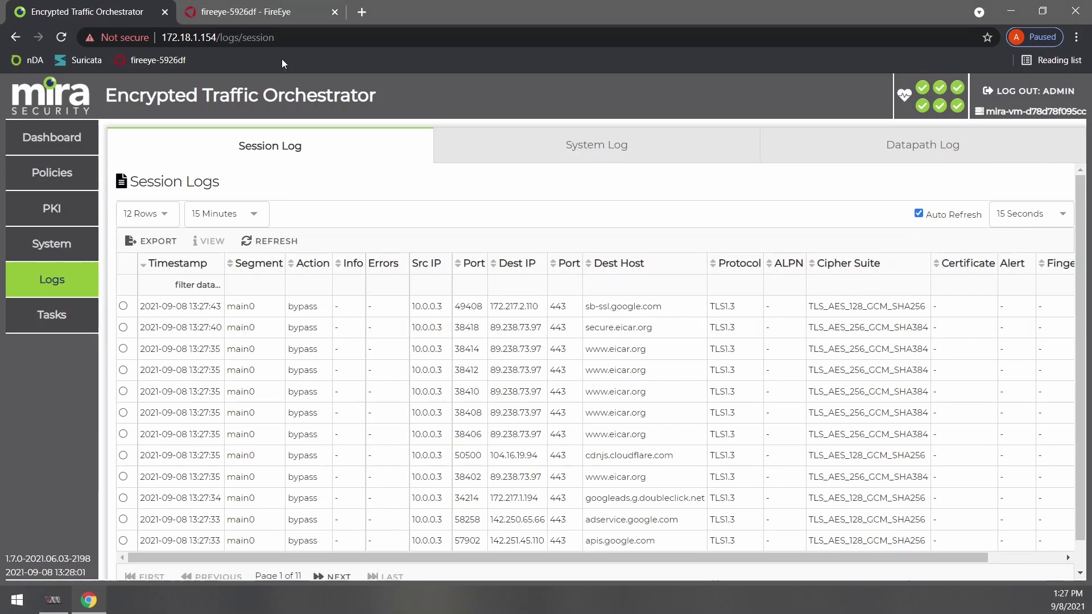
pyautogui.click(256, 11)
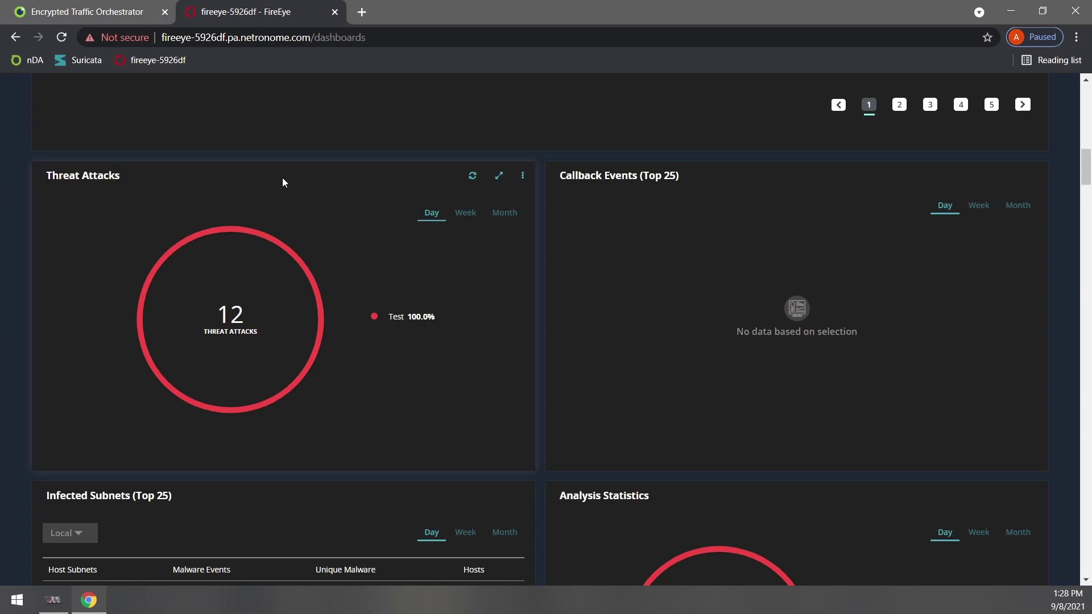
pyautogui.click(473, 178)
pyautogui.click(475, 180)
# Activate the Inline Decrypt Segment on Policies > Segments, replacing the Inline Bypass Segment
pyautogui.click(474, 179)
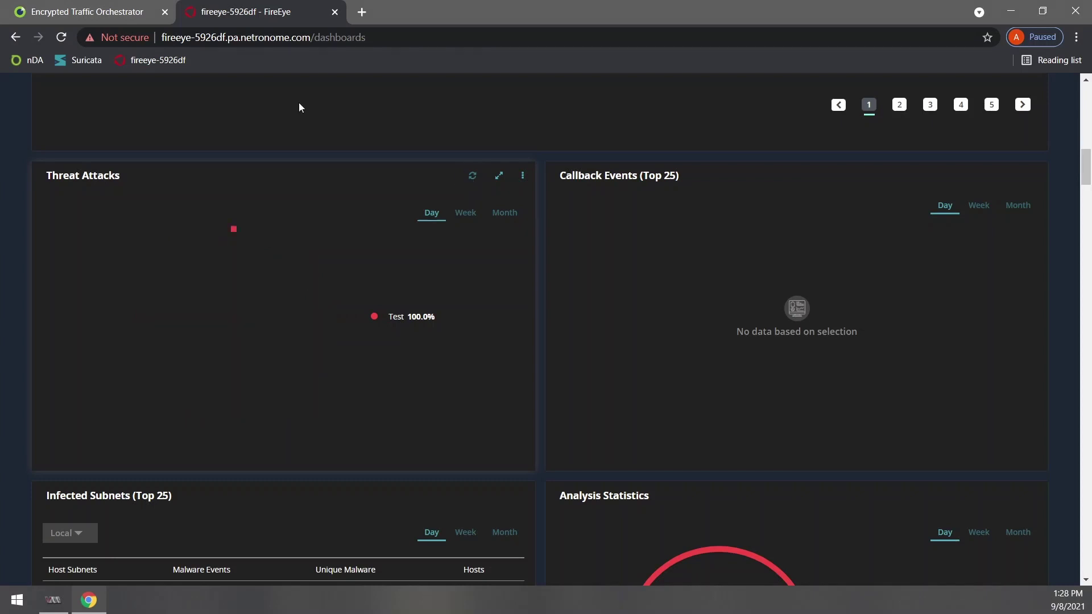
pyautogui.click(73, 6)
pyautogui.click(54, 181)
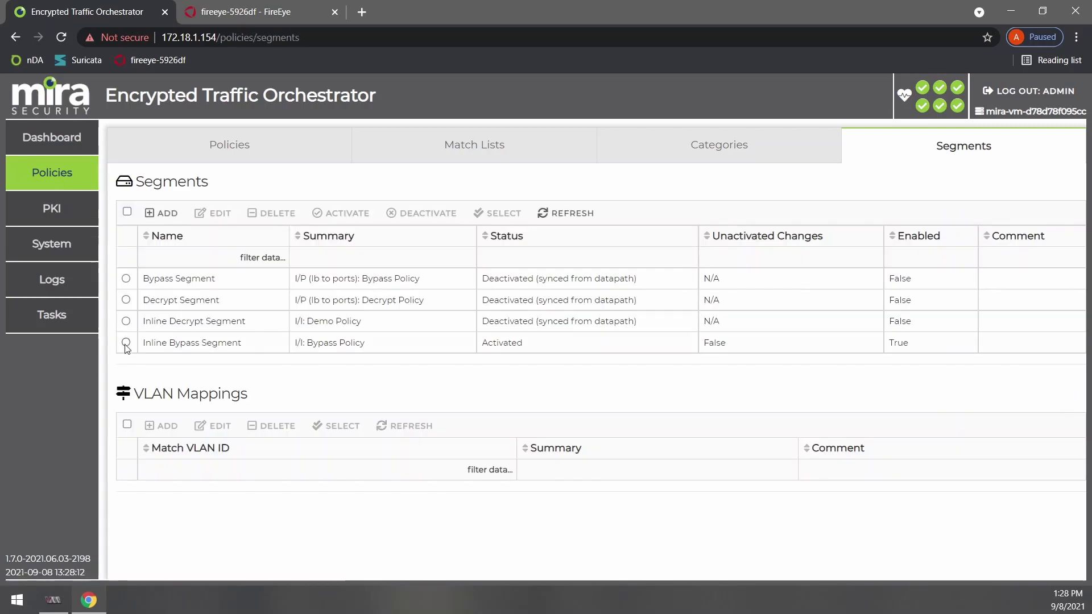
pyautogui.click(126, 321)
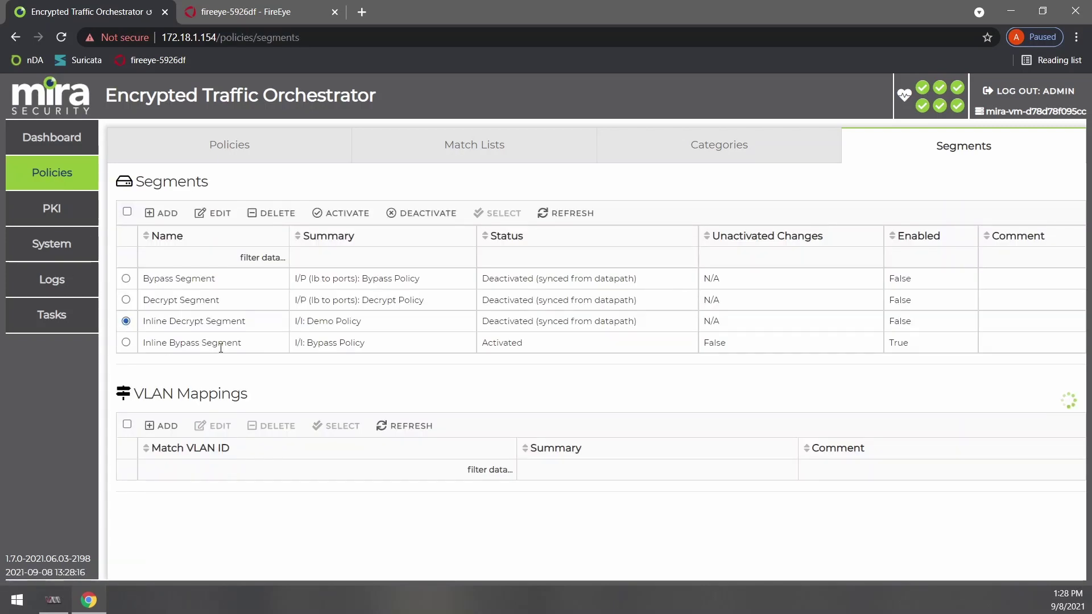
pyautogui.click(347, 214)
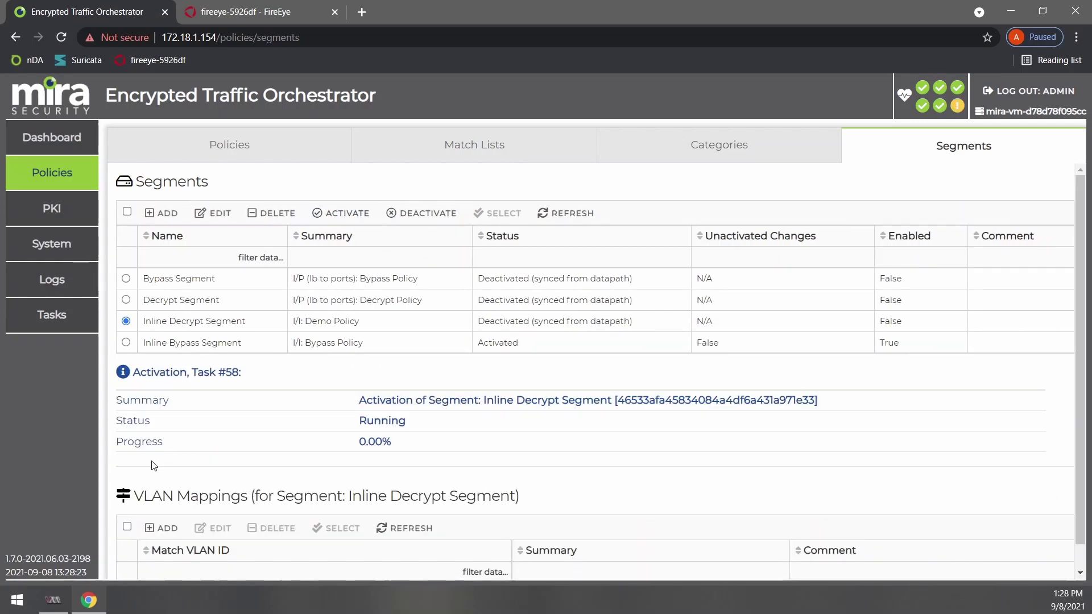
pyautogui.click(163, 477)
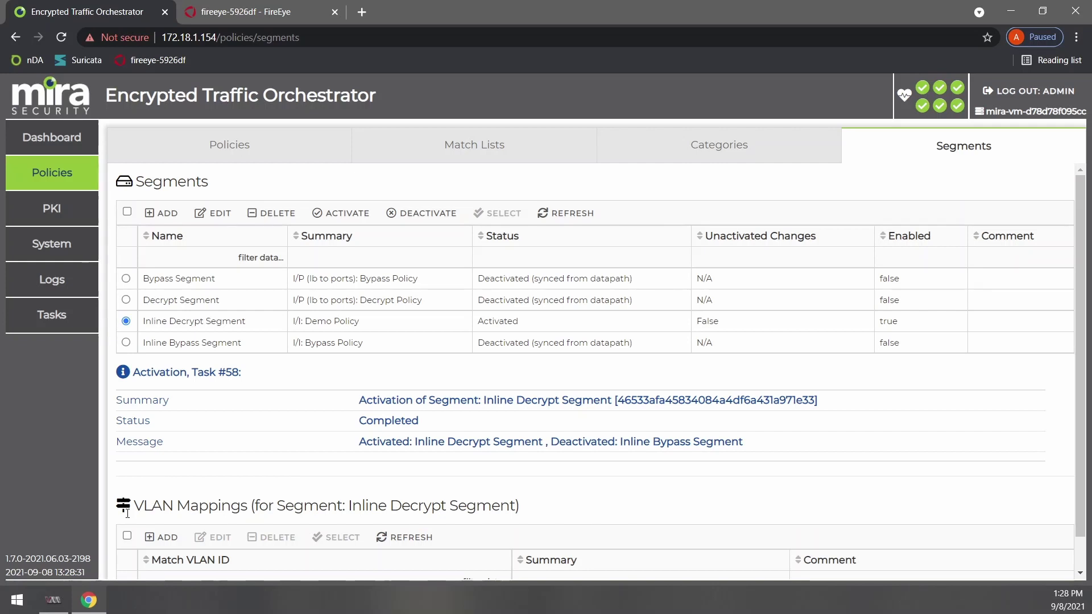
pyautogui.click(53, 600)
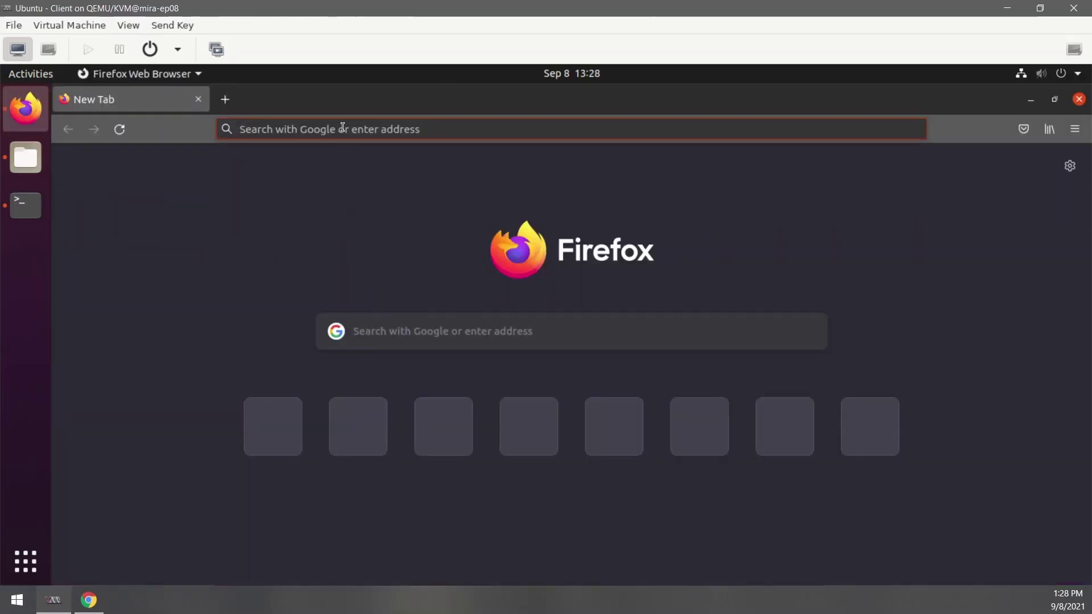
# Search 'eicar' in Firefox and open the EICAR anti-malware test file page
pyautogui.write('eicar')
pyautogui.press('Return')
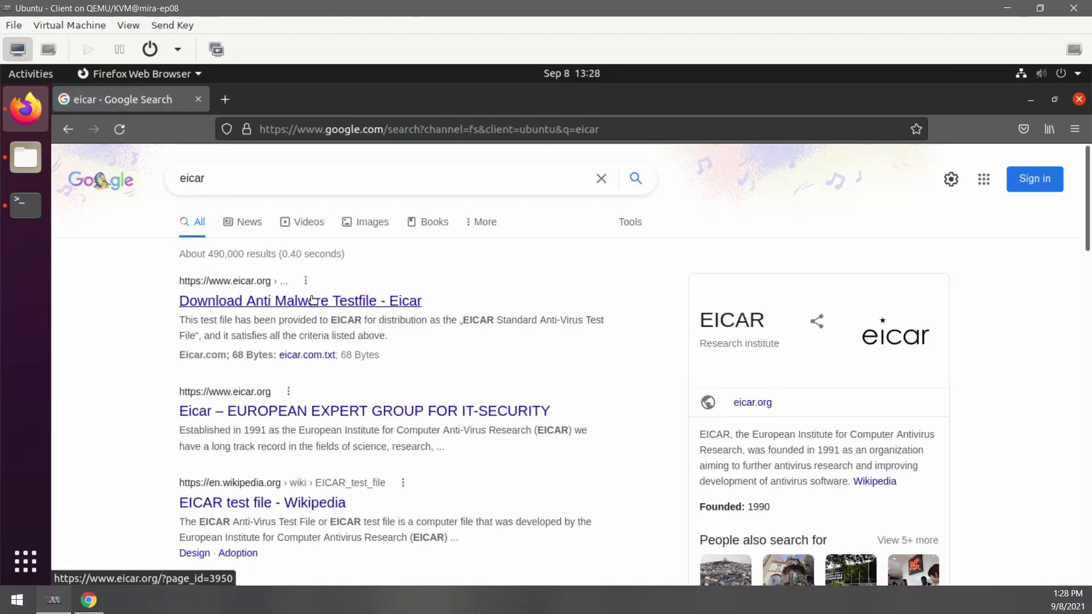
pyautogui.click(311, 298)
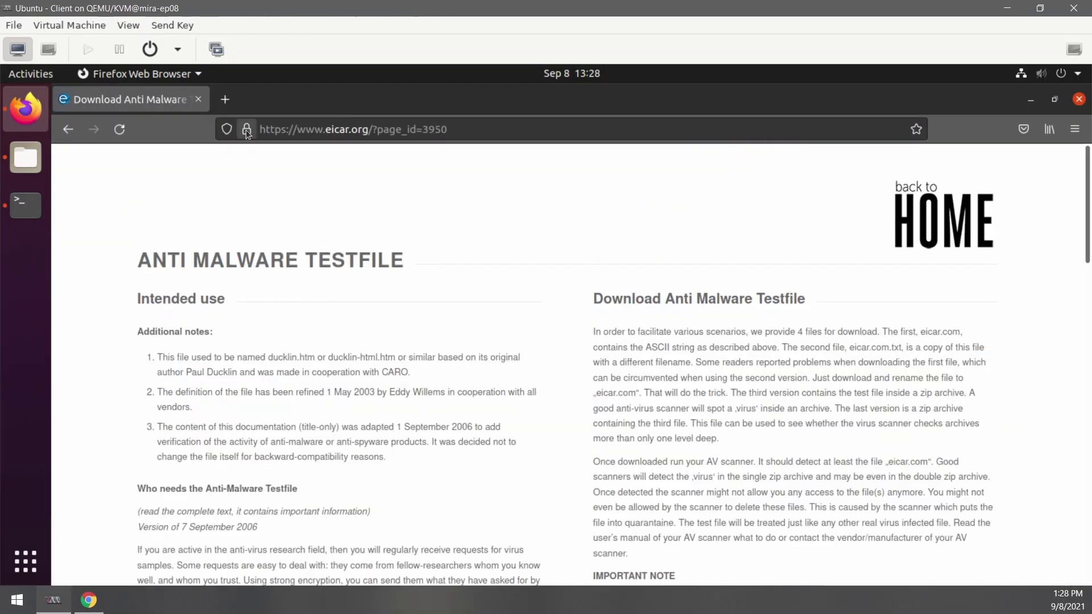
# Confirm Mira vETO verified the certificate, then request eicar.com, which fails with PR_CONNECT_RESET_ERROR
pyautogui.click(247, 129)
pyautogui.click(362, 188)
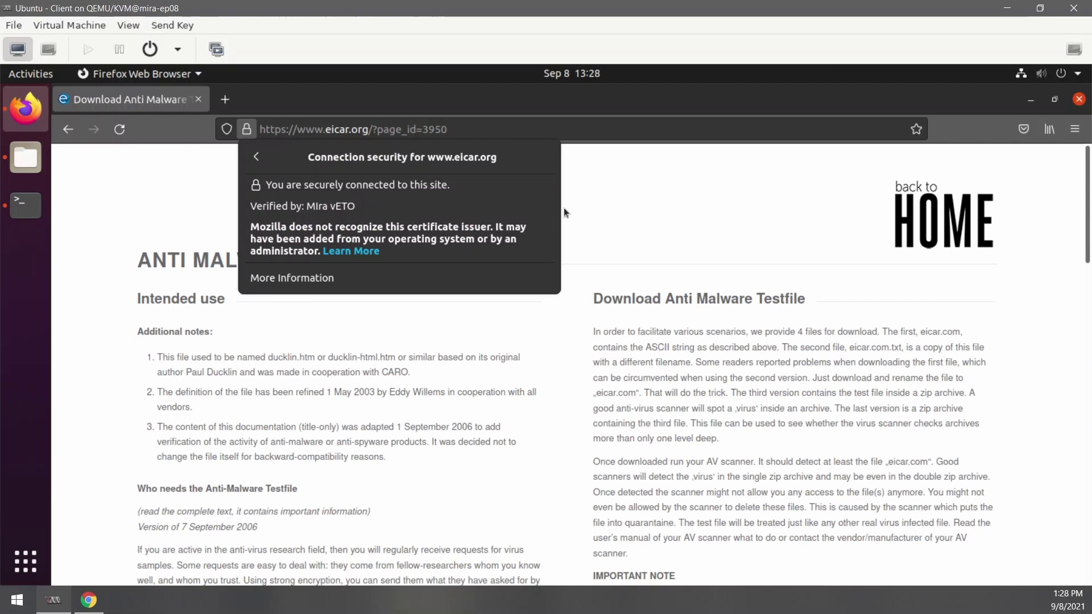
pyautogui.click(693, 289)
pyautogui.scroll(-10, 719, 347)
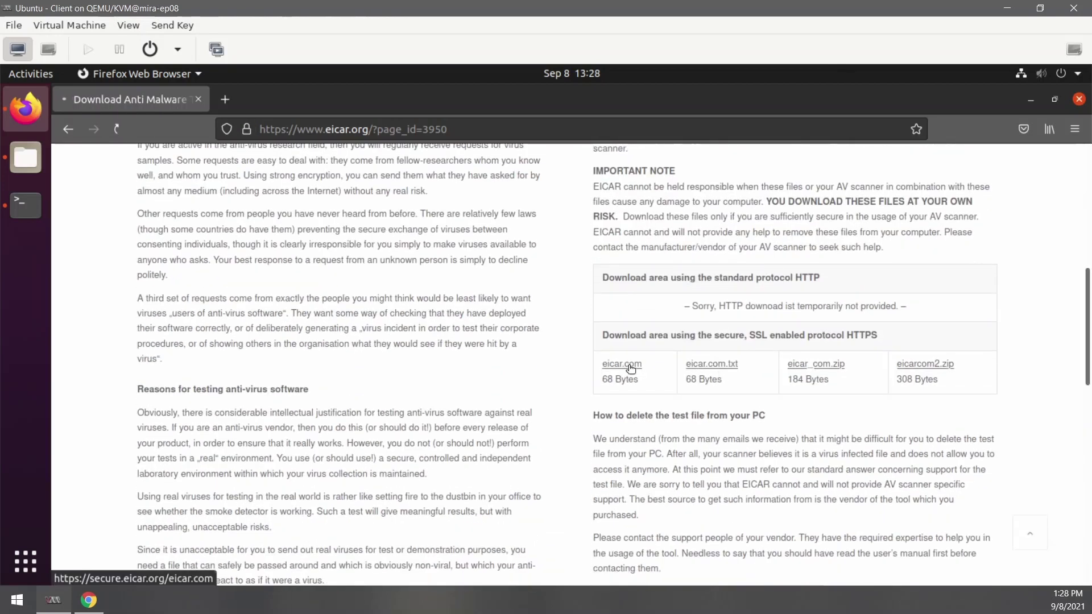
pyautogui.click(630, 369)
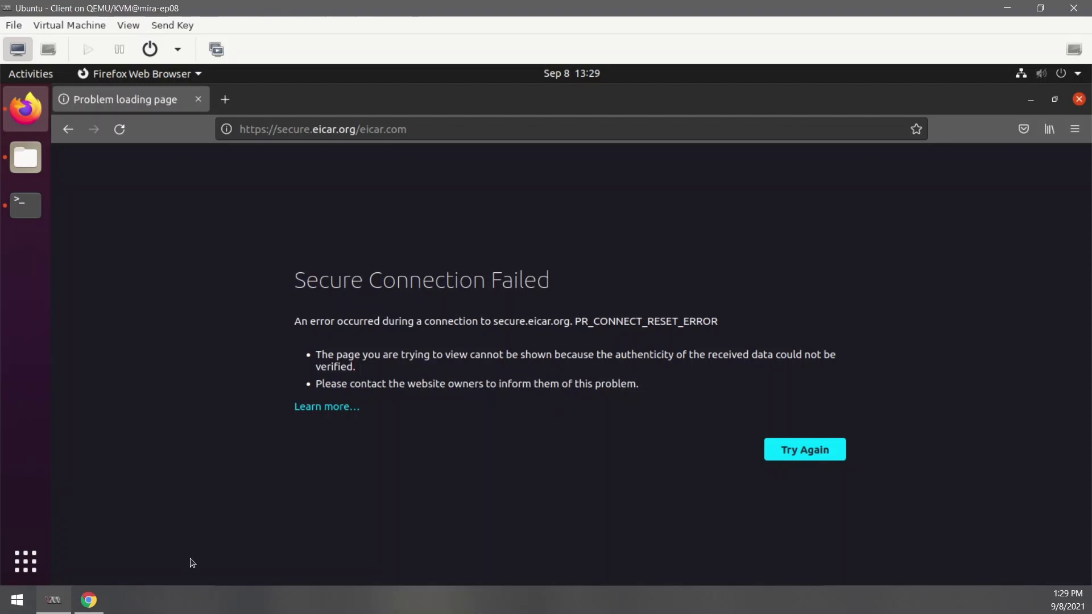
# Open ETO's Session Log listing secure.eicar.org connections as resign, then reject with tcp-kill
pyautogui.click(103, 605)
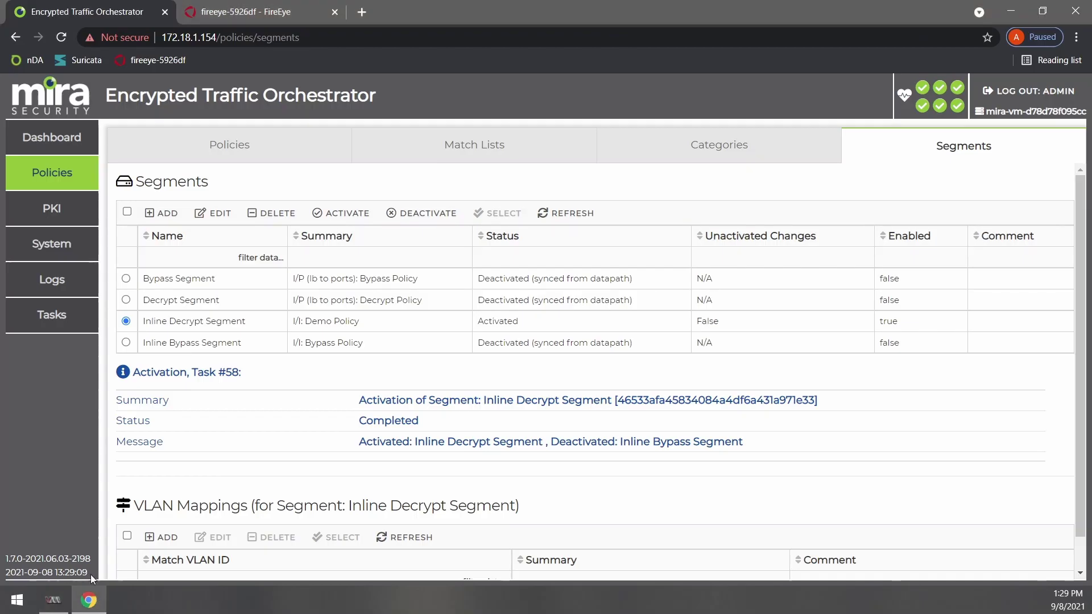
pyautogui.click(62, 279)
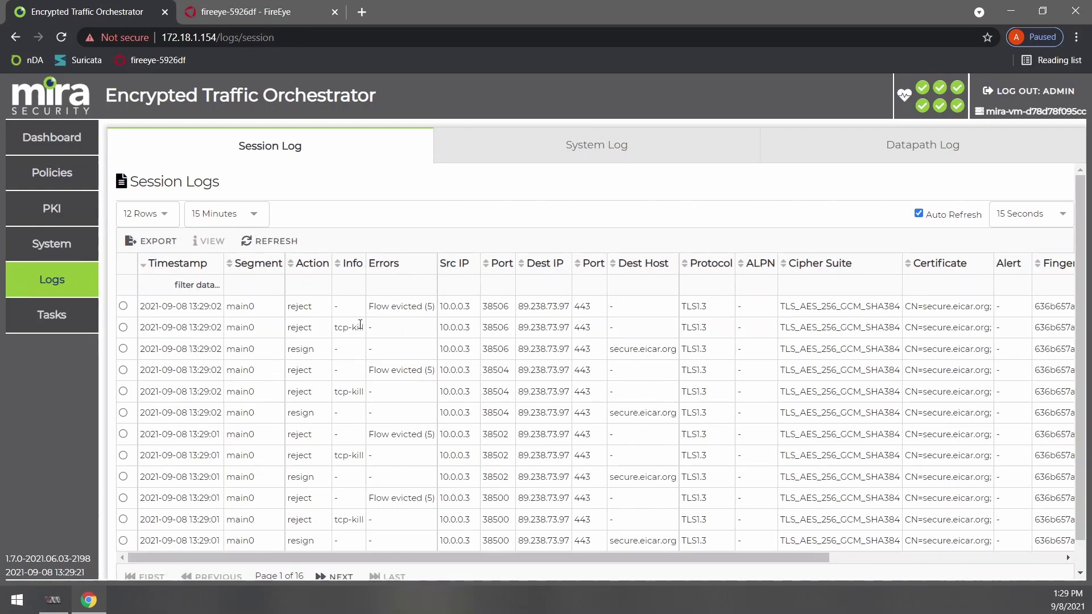
# Refresh FireEye's Threat Attacks widget until it shows 14 (Test 85.7%, Local 14.3%)
pyautogui.click(267, 16)
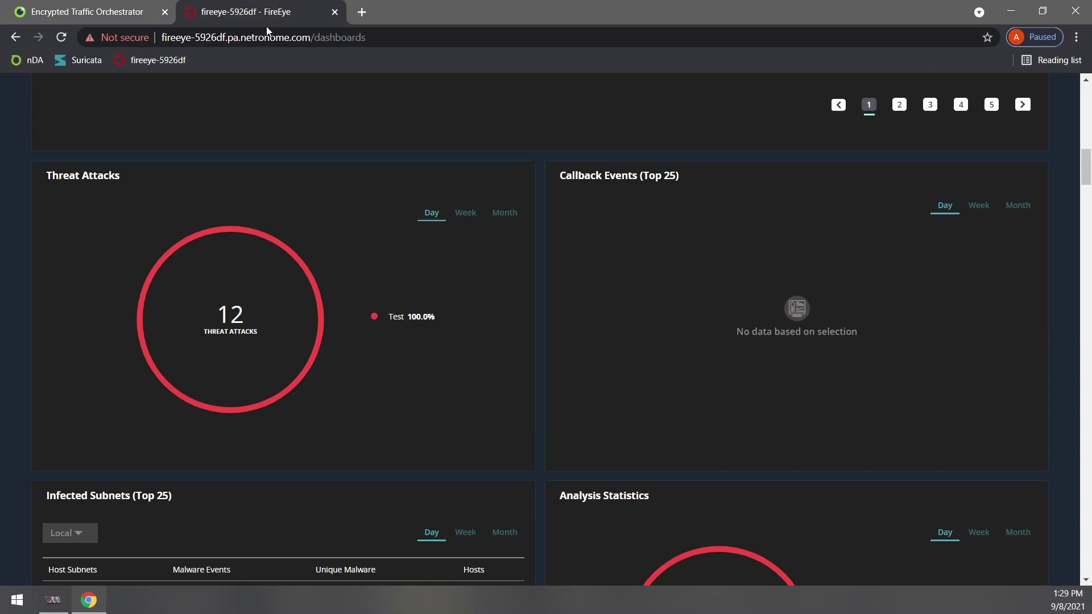
pyautogui.click(472, 176)
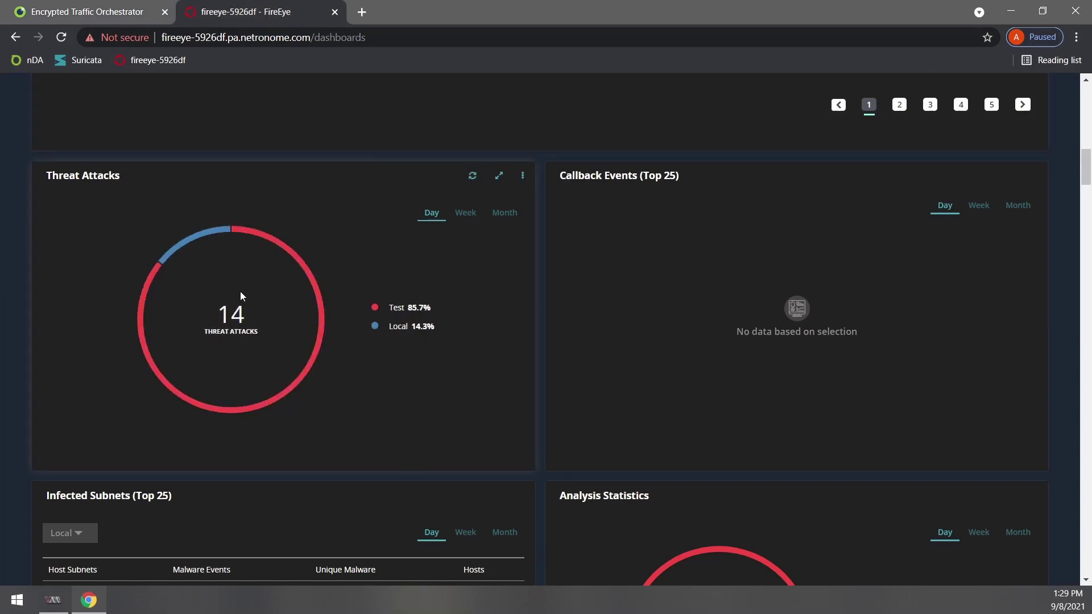
pyautogui.click(473, 177)
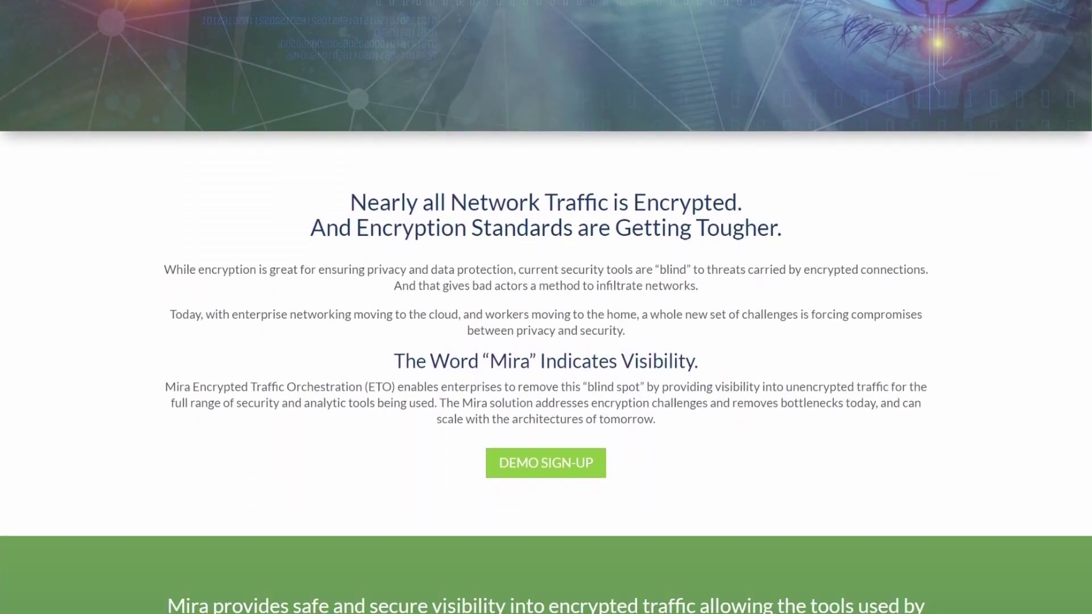
pyautogui.scroll(-7, 546, 307)
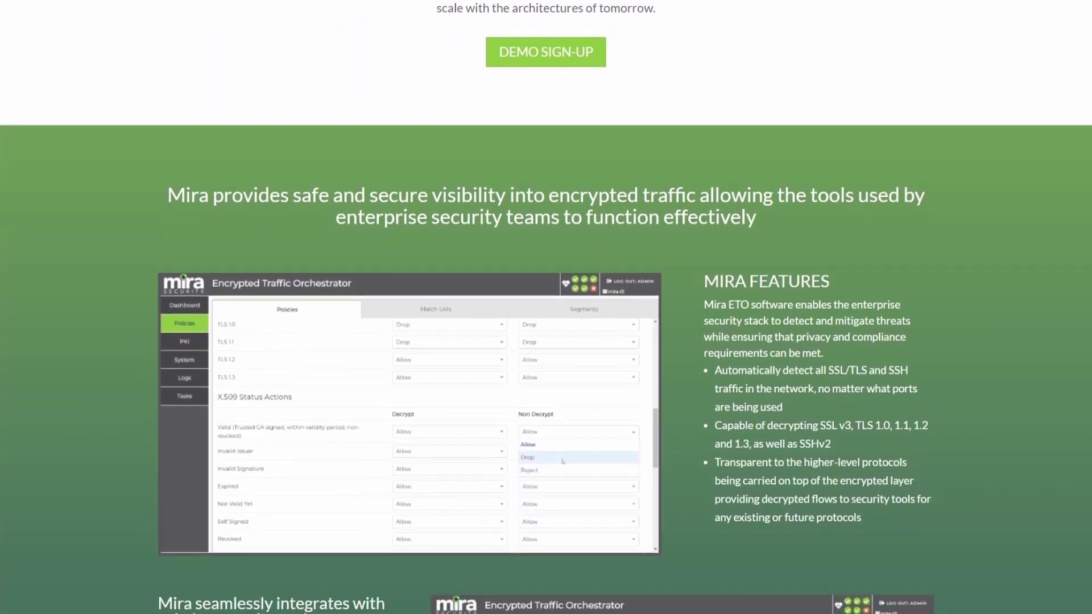
pyautogui.scroll(-7, 546, 307)
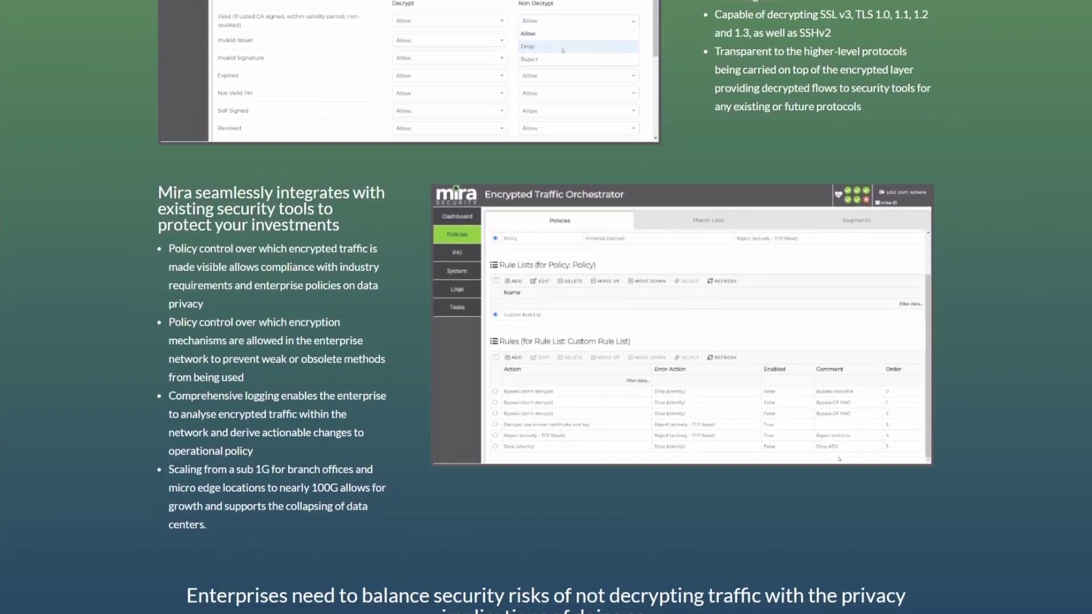
pyautogui.scroll(-5, 546, 307)
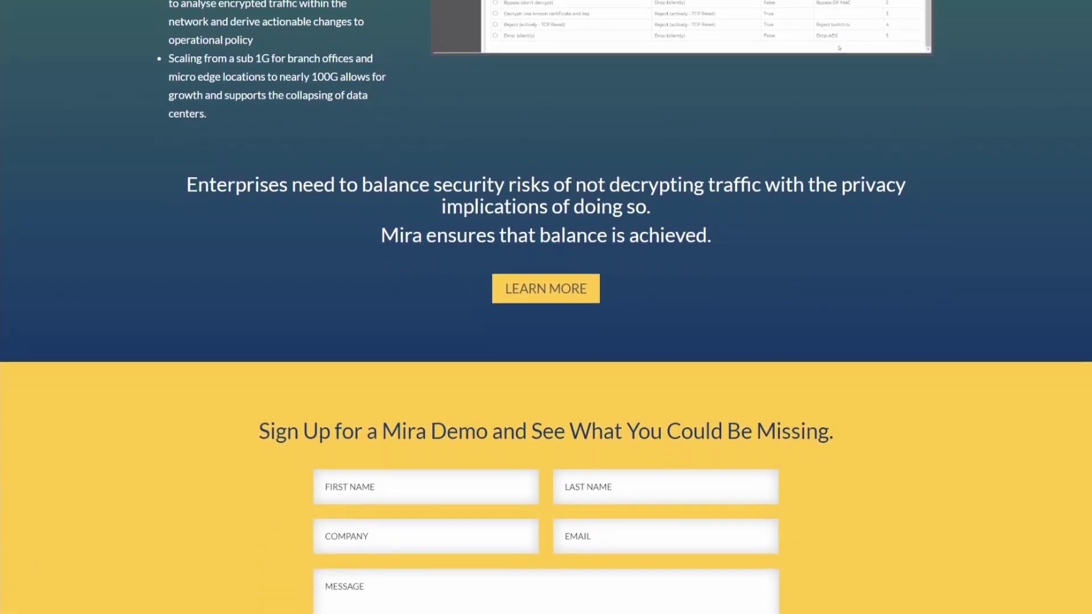